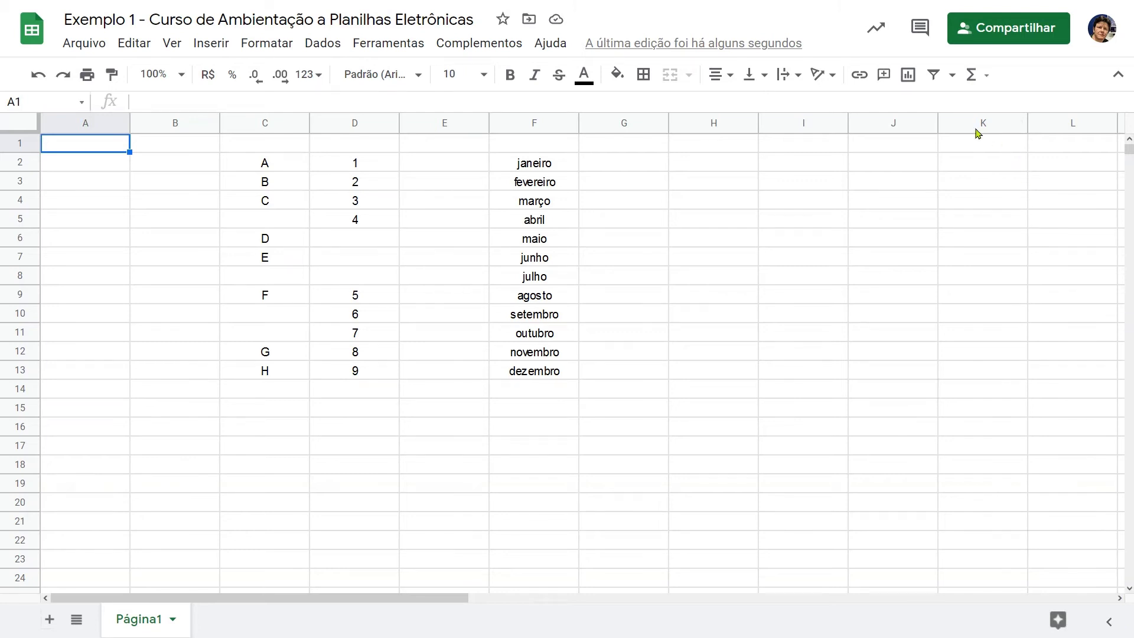
Step: Select column headers K through AA and delete them with 'Excluir colunas K - AA'
drag(978, 124, 1132, 227)
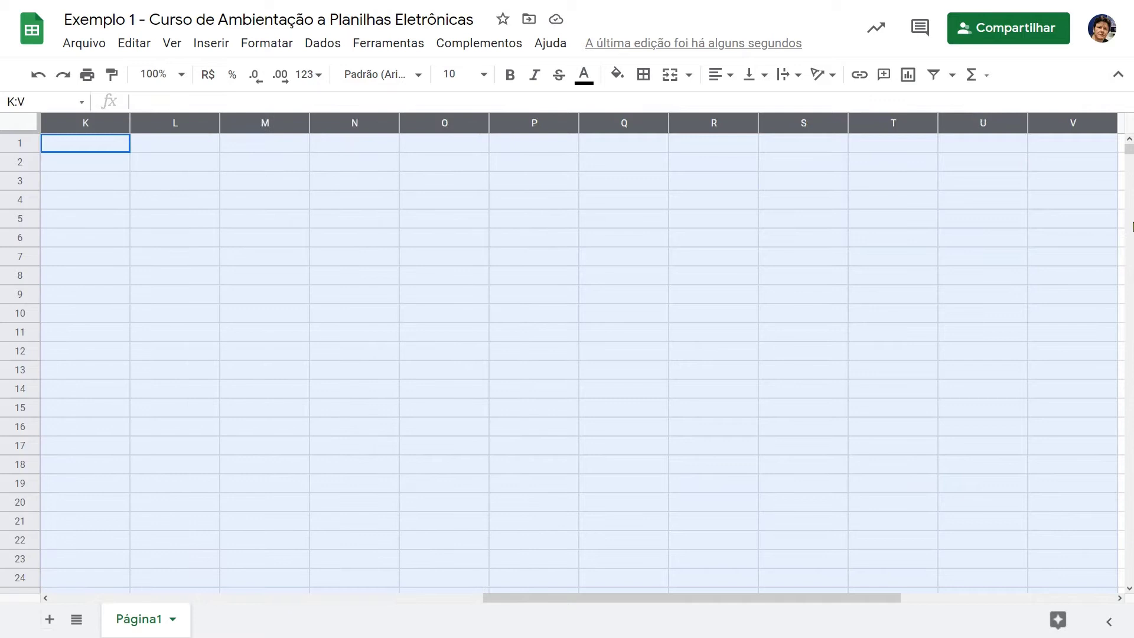
drag(1131, 227, 942, 232)
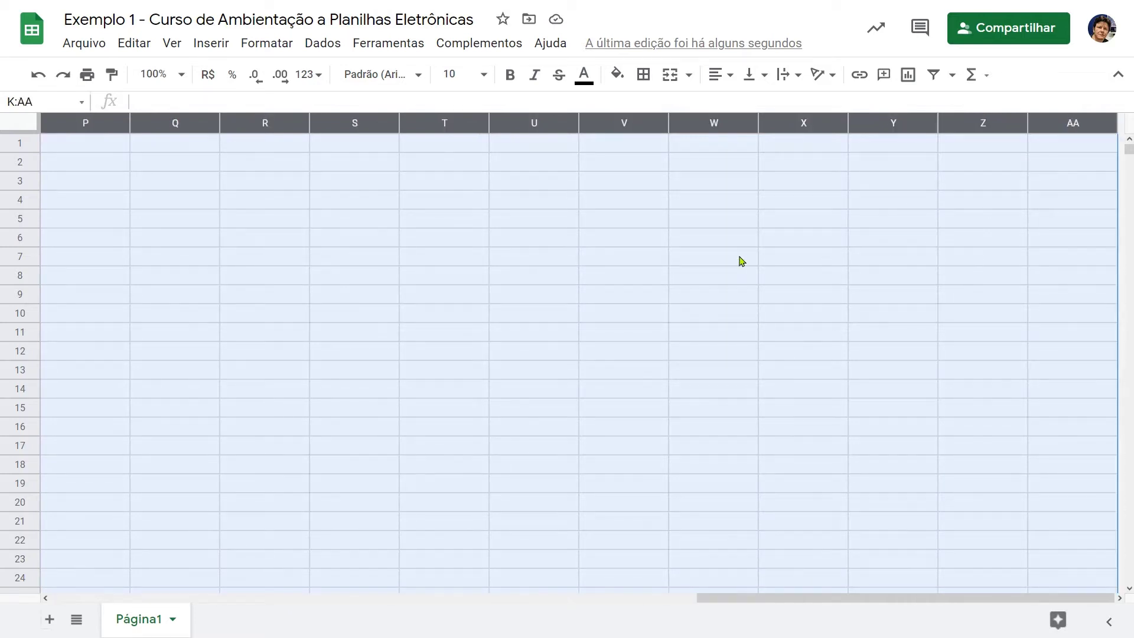
right_click(742, 258)
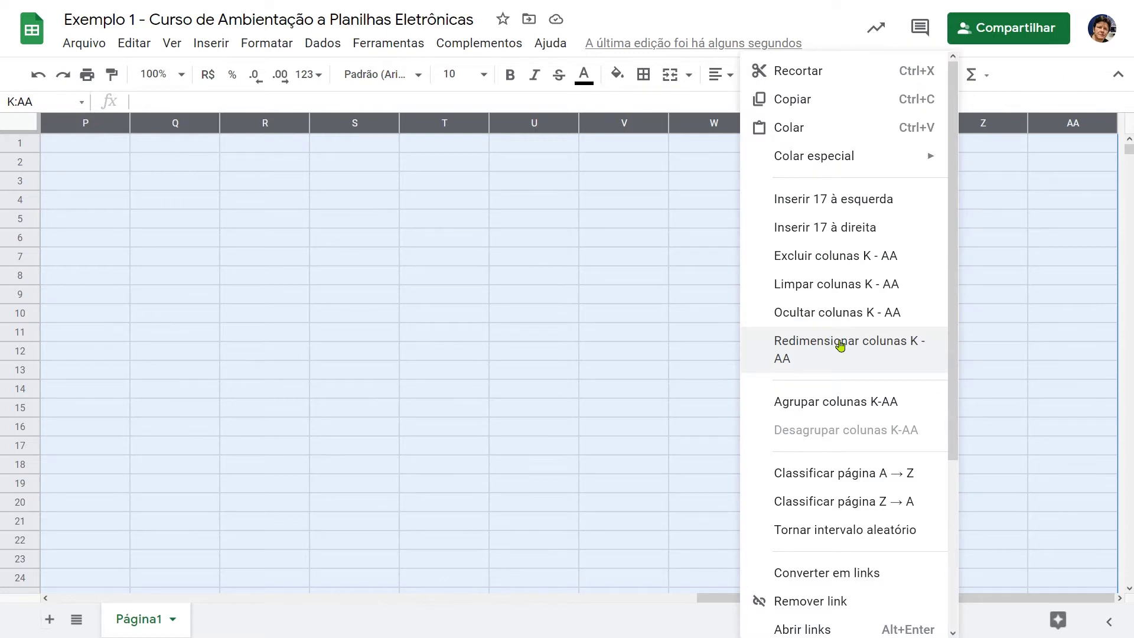
click(823, 256)
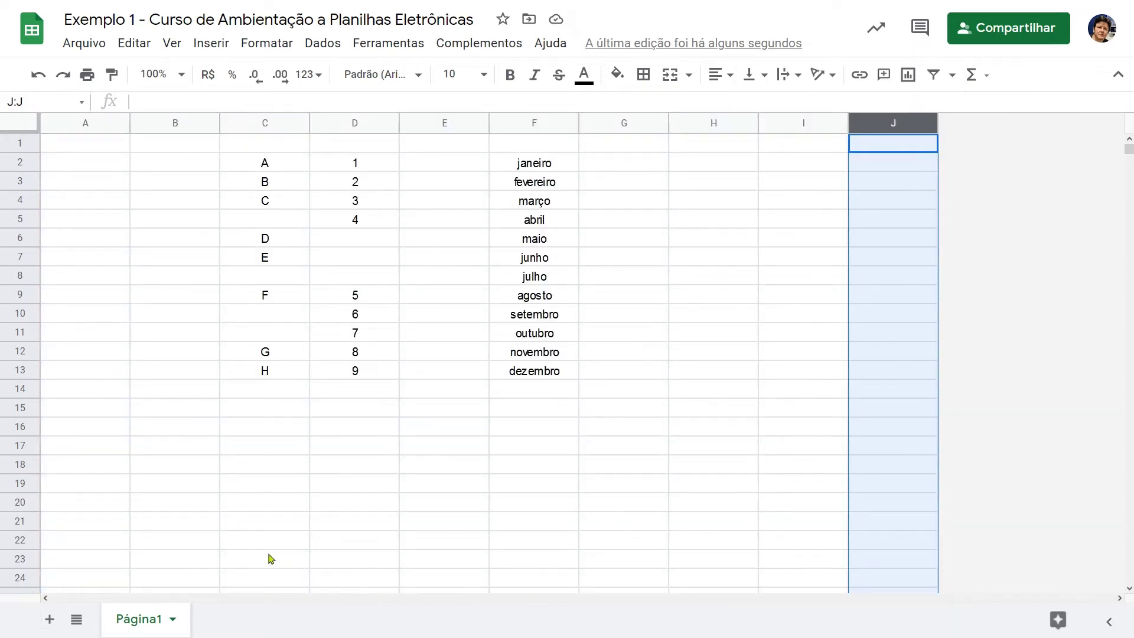
Step: Select rows 21:1000 through the Name box and delete them with 'Excluir linhas 21 - 1000'
click(31, 521)
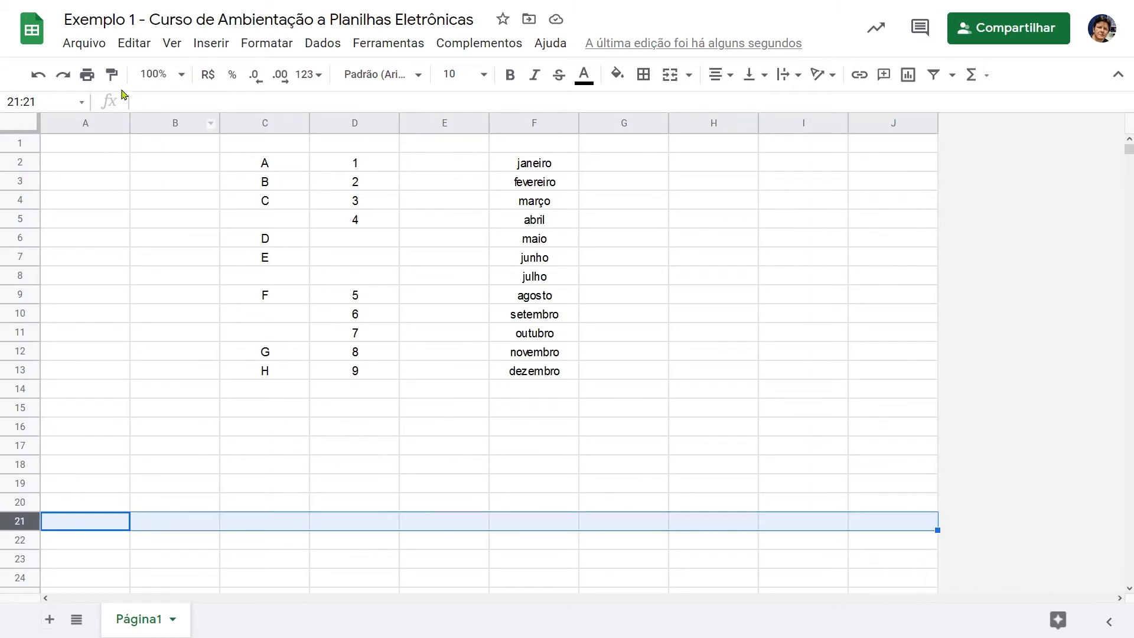
click(48, 106)
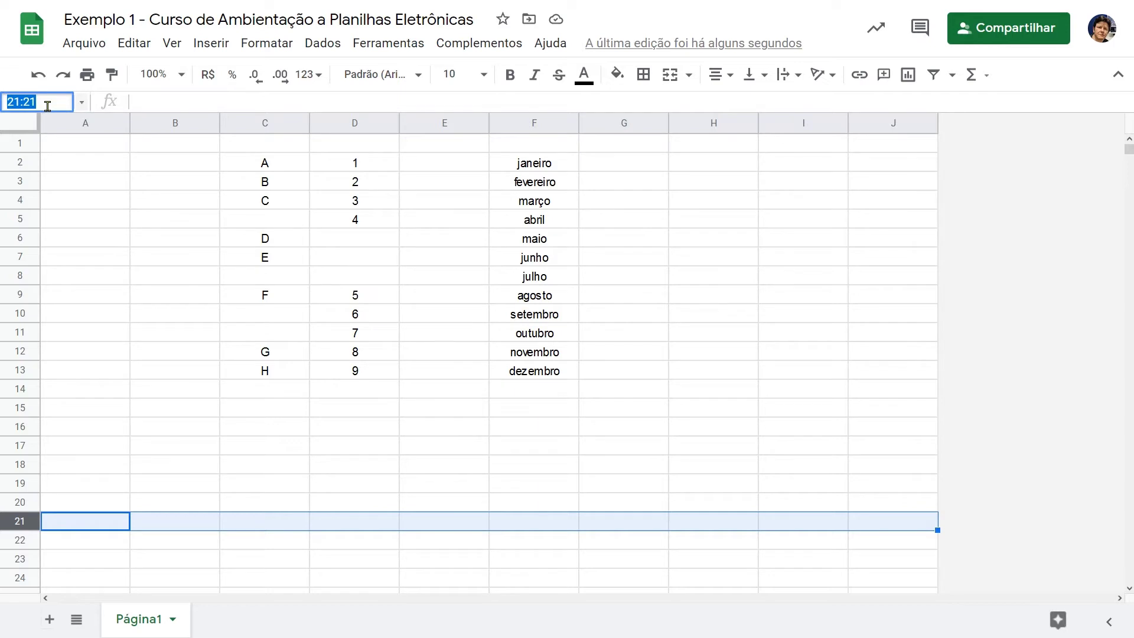
text(21:1000)
key(Return)
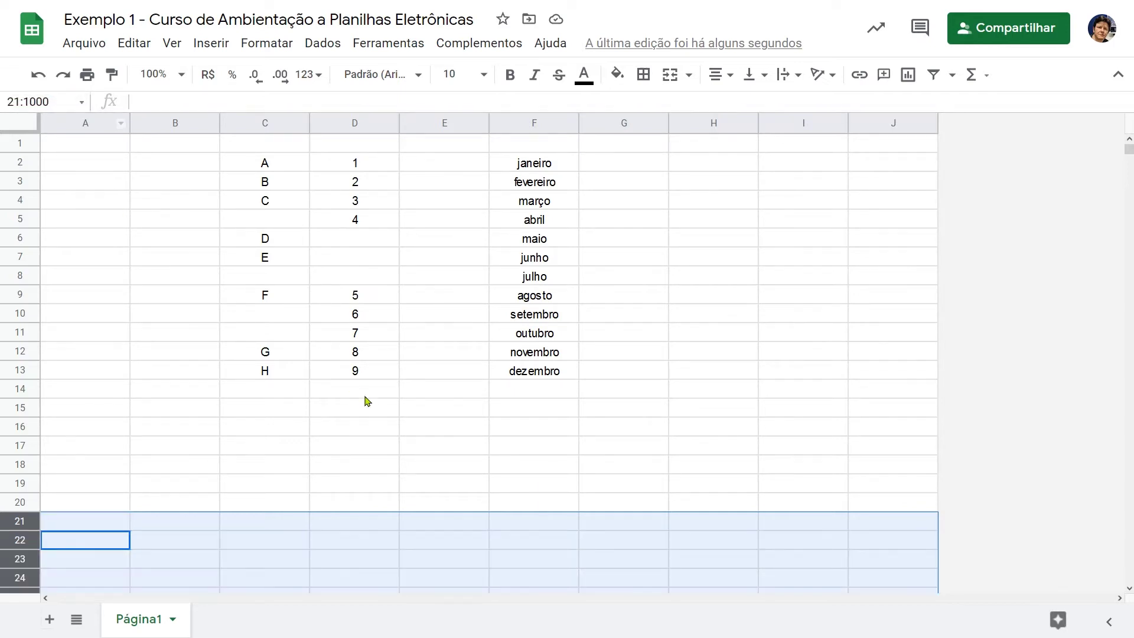
right_click(351, 573)
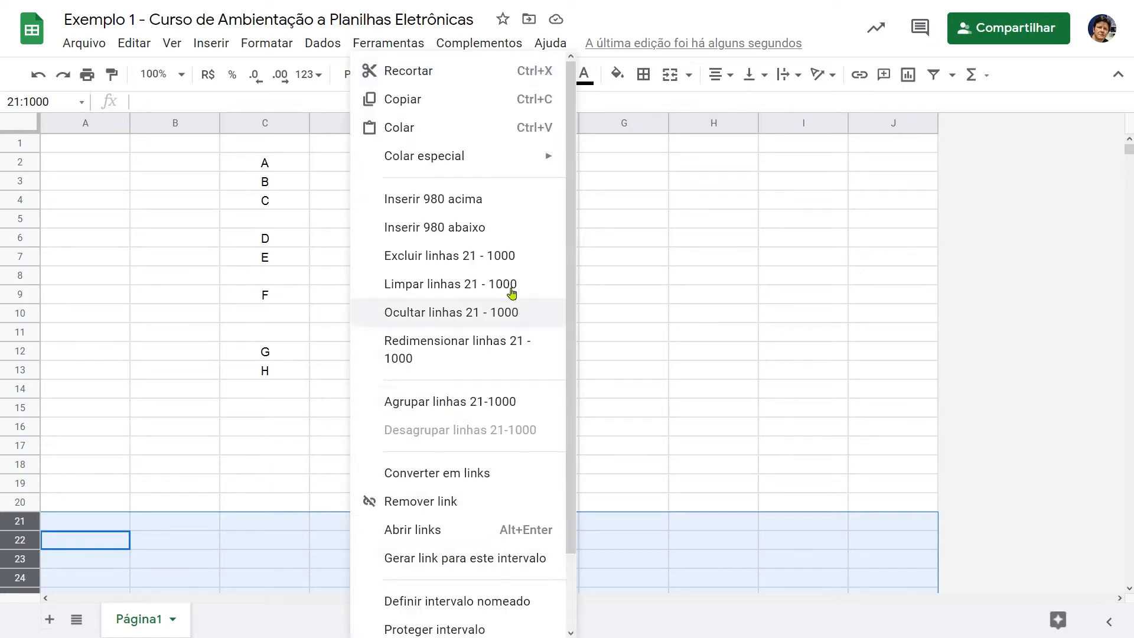
click(501, 254)
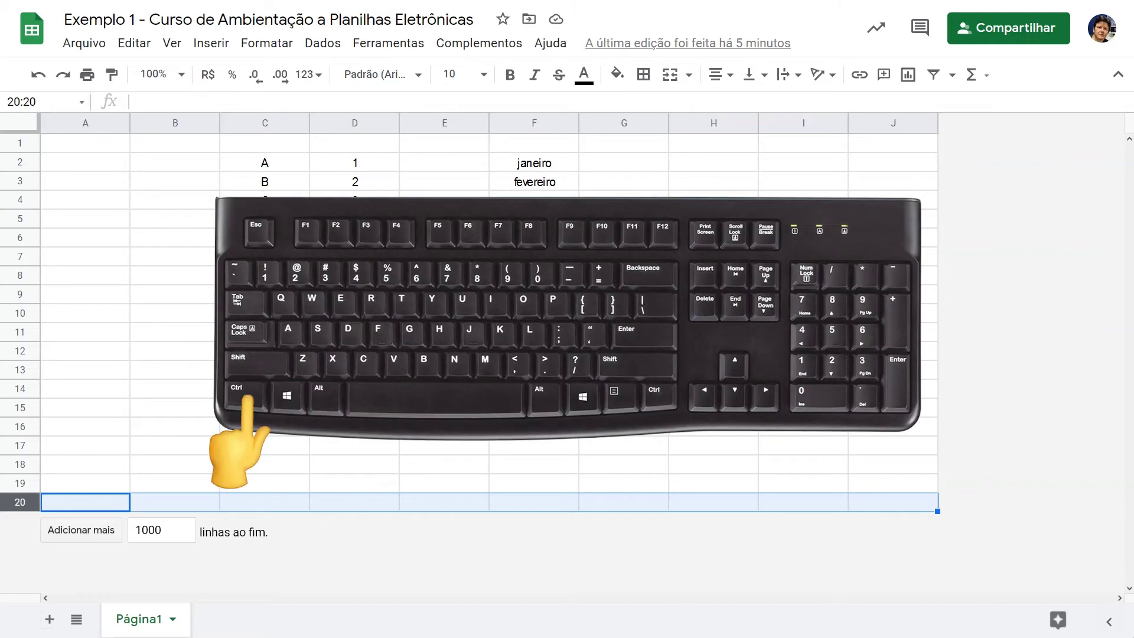
Step: Jump to A1, then J20, then the start and end of row 20, and finish on F17
key(ctrl+Home)
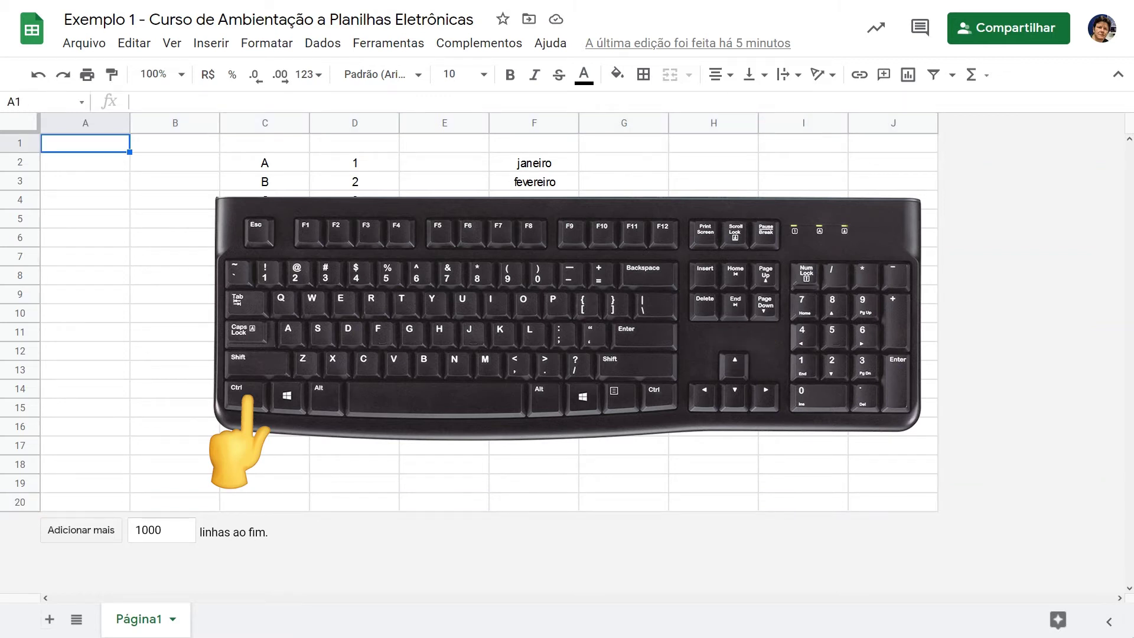
key(ctrl+End)
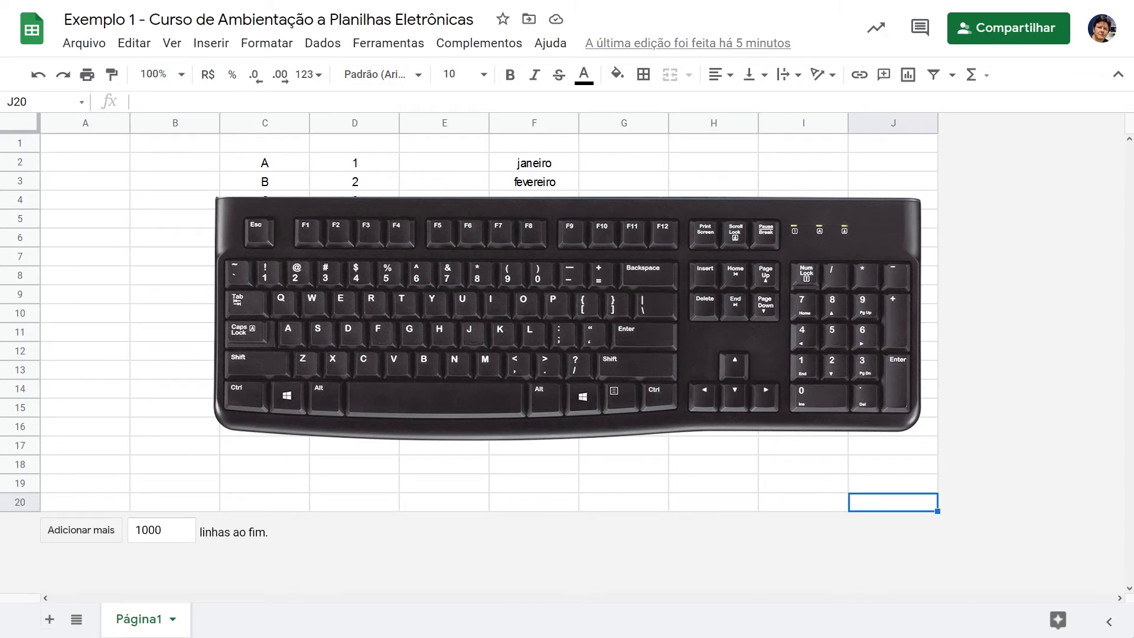
key(Home)
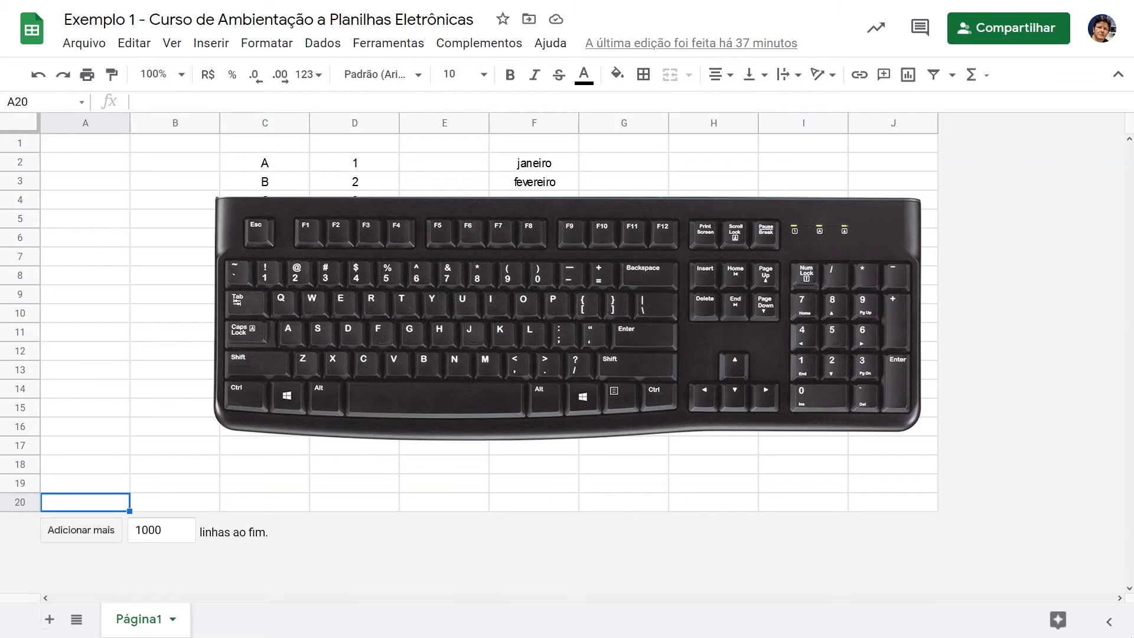
key(End)
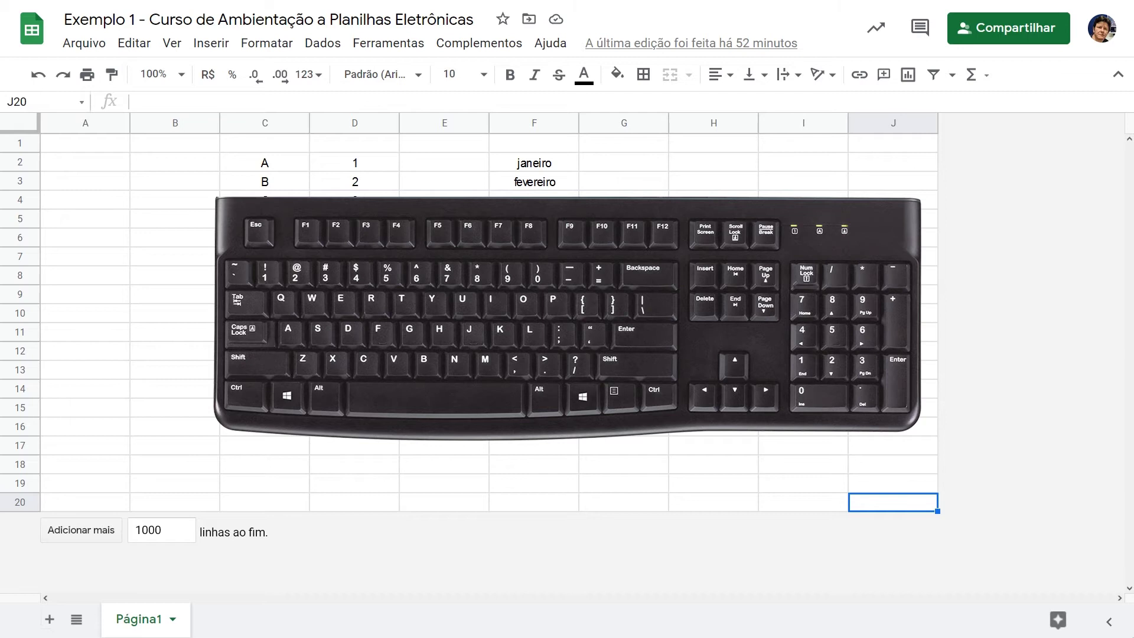
key(Left)
key(Left)
key(Left)
key(Left)
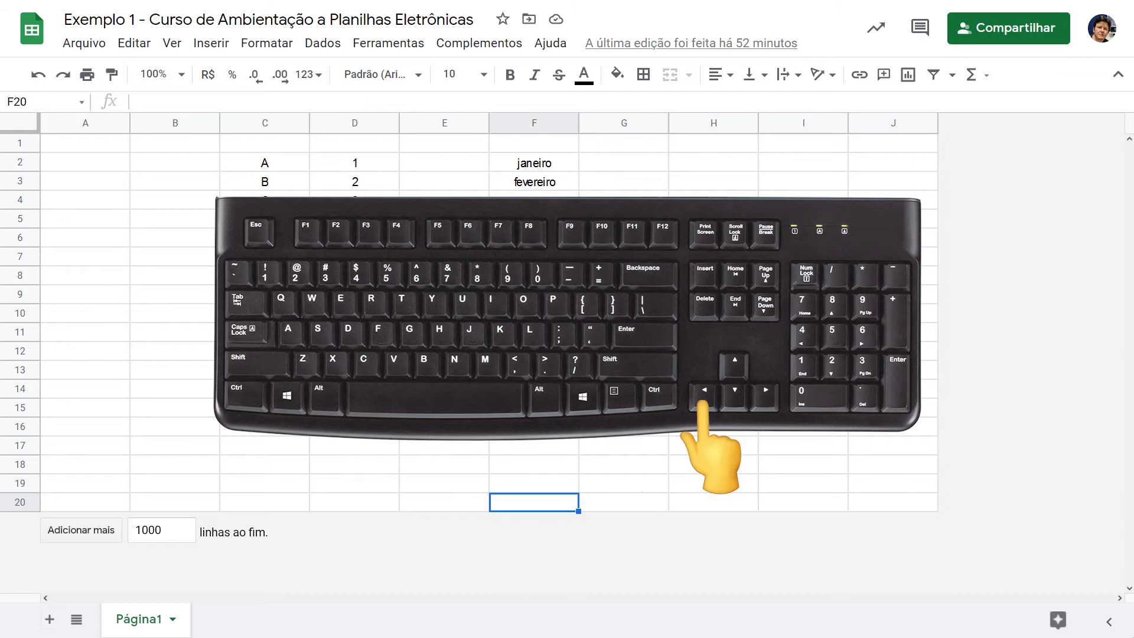
key(Up)
key(Up)
key(Up)
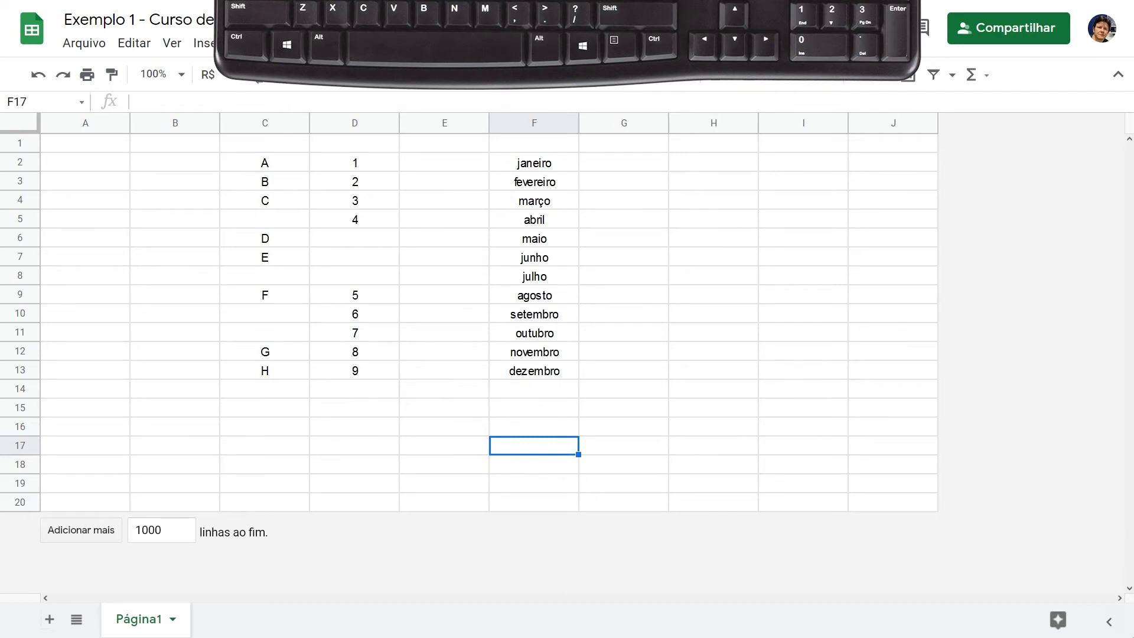
key(ctrl+Up)
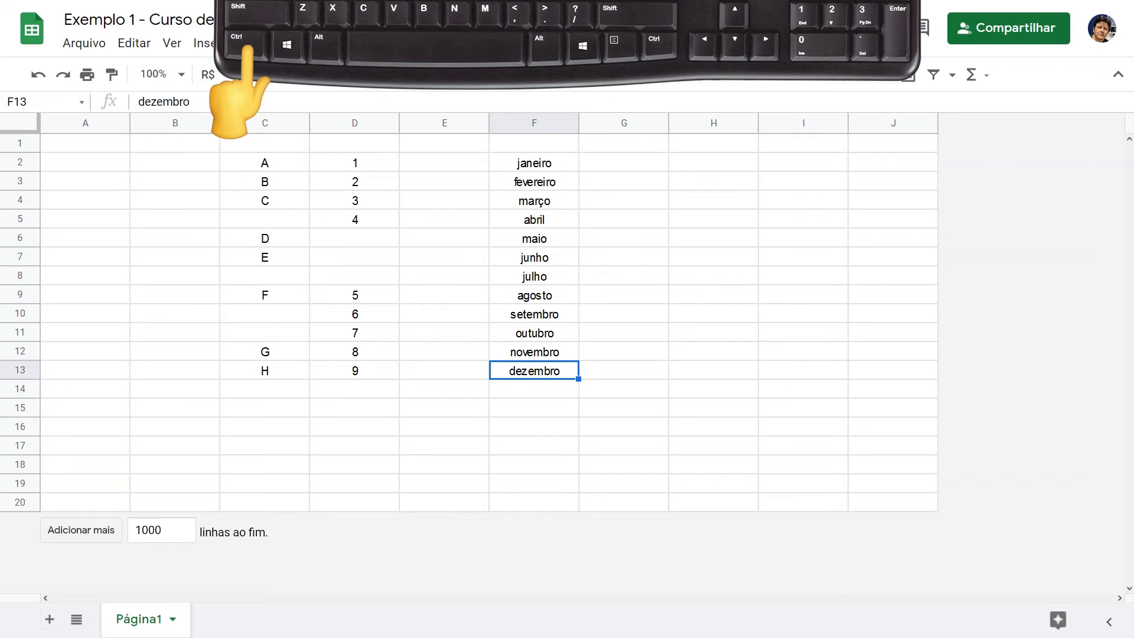
key(ctrl+Up)
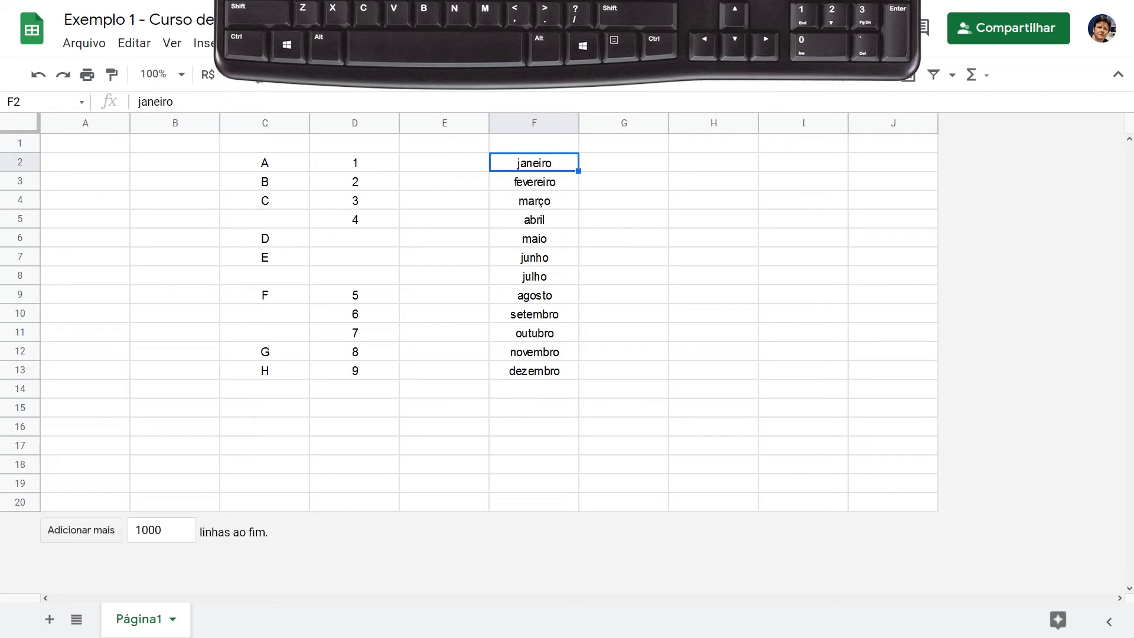
key(ctrl+Left)
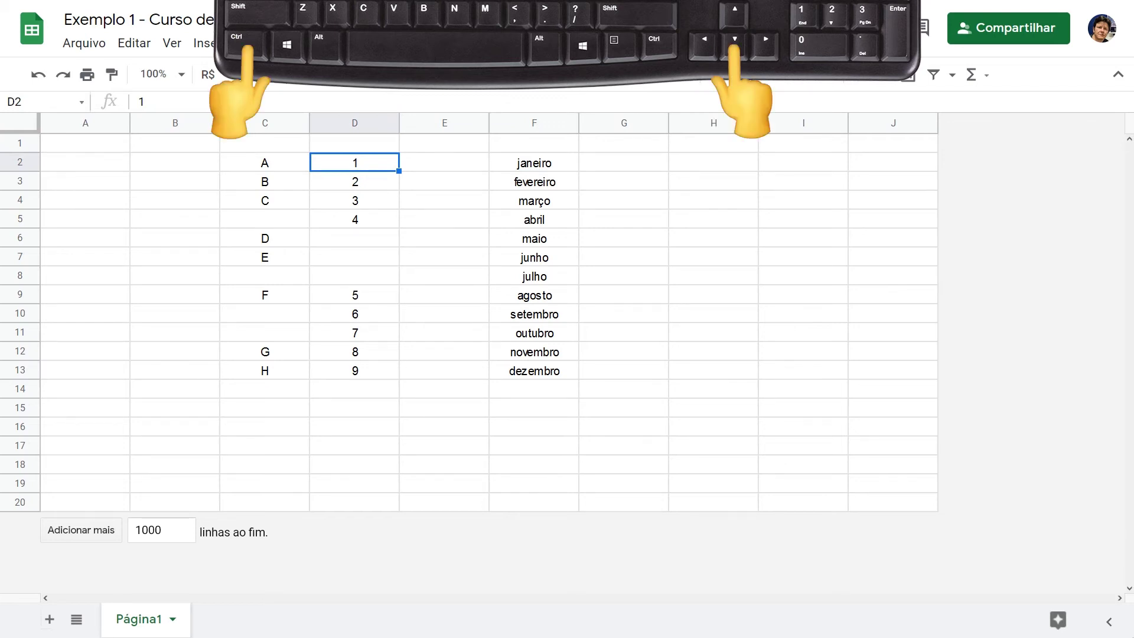
key(ctrl+Down)
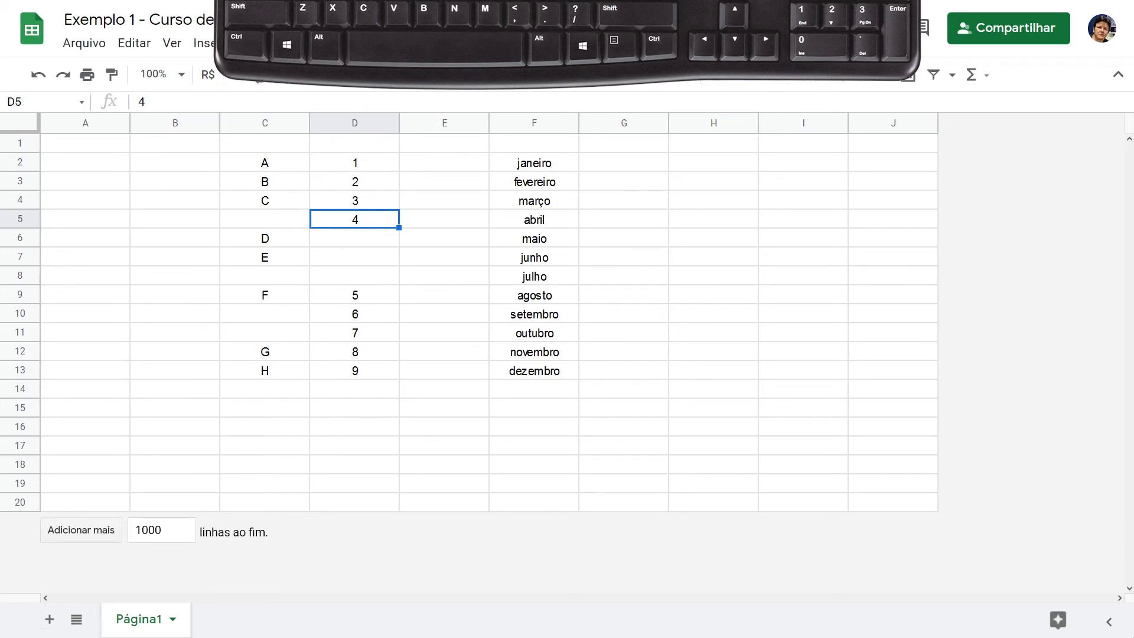
key(ctrl+Down)
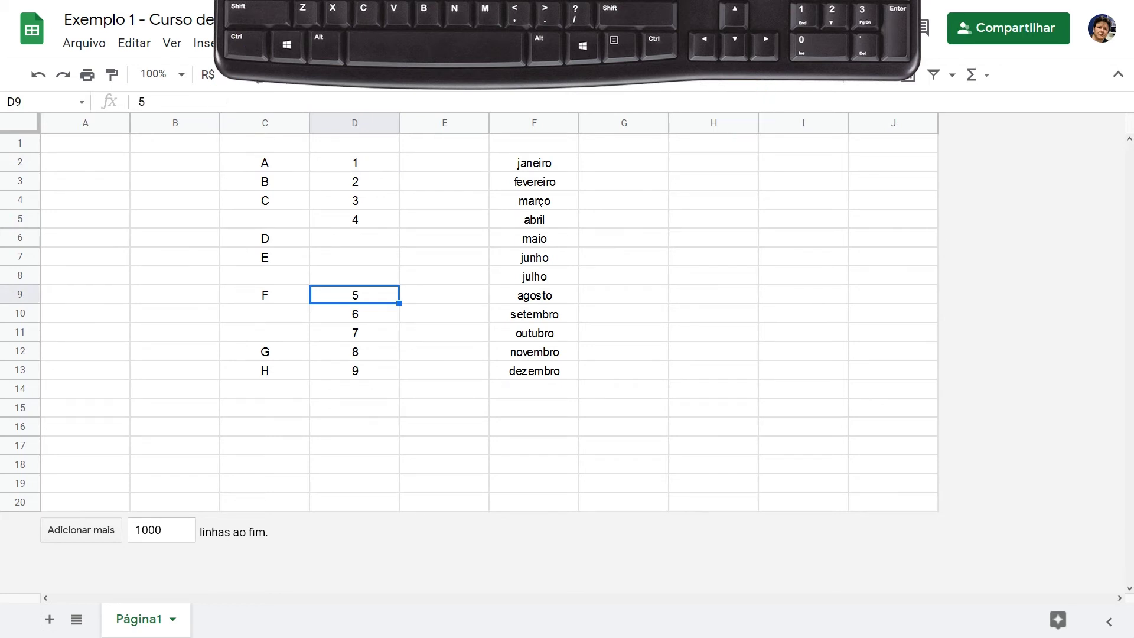
key(ctrl+Down)
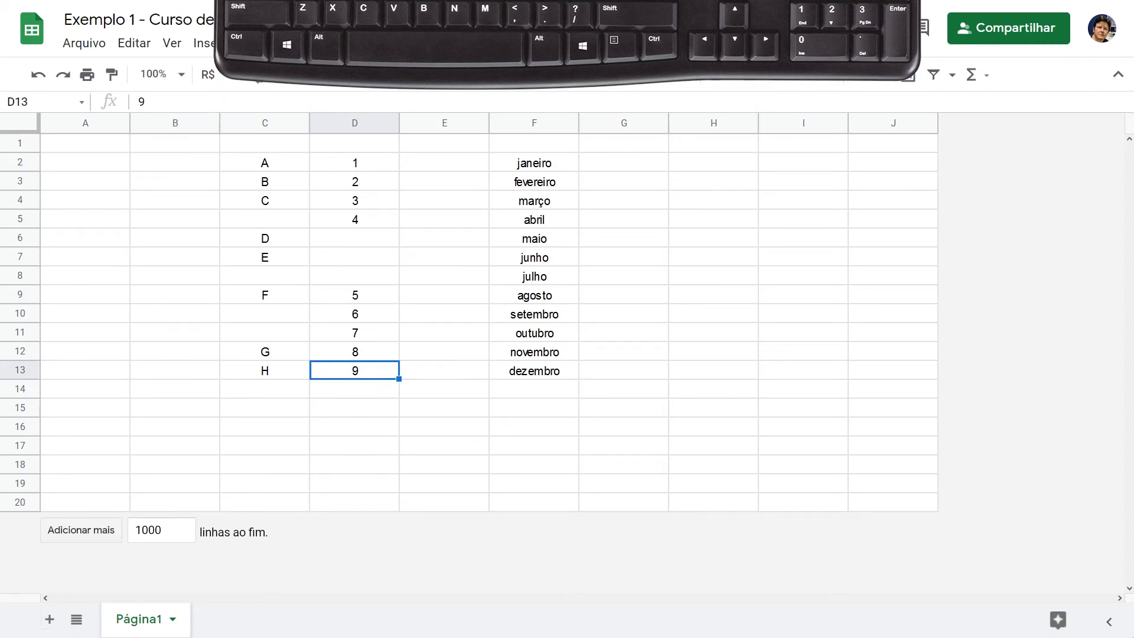
key(ctrl+Left)
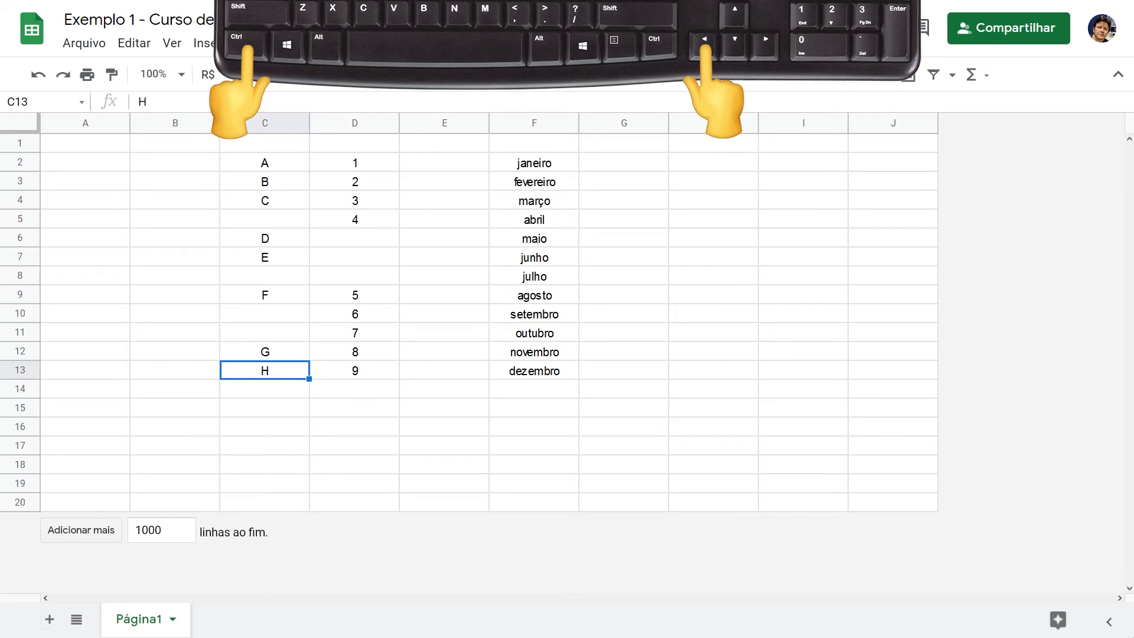
key(ctrl+Up)
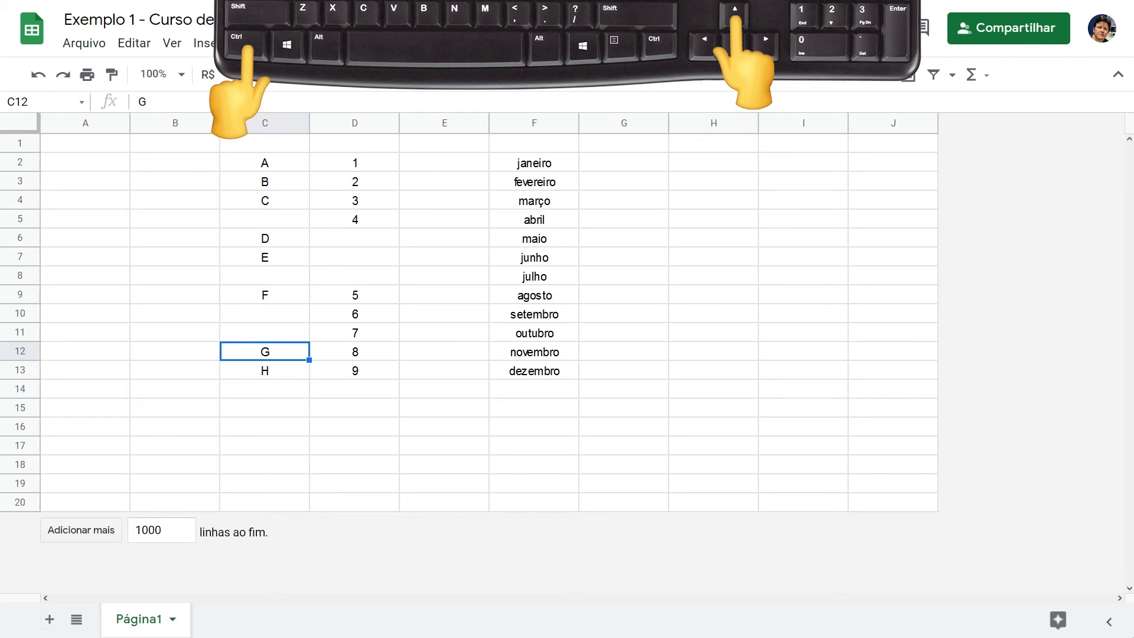
key(ctrl+Up)
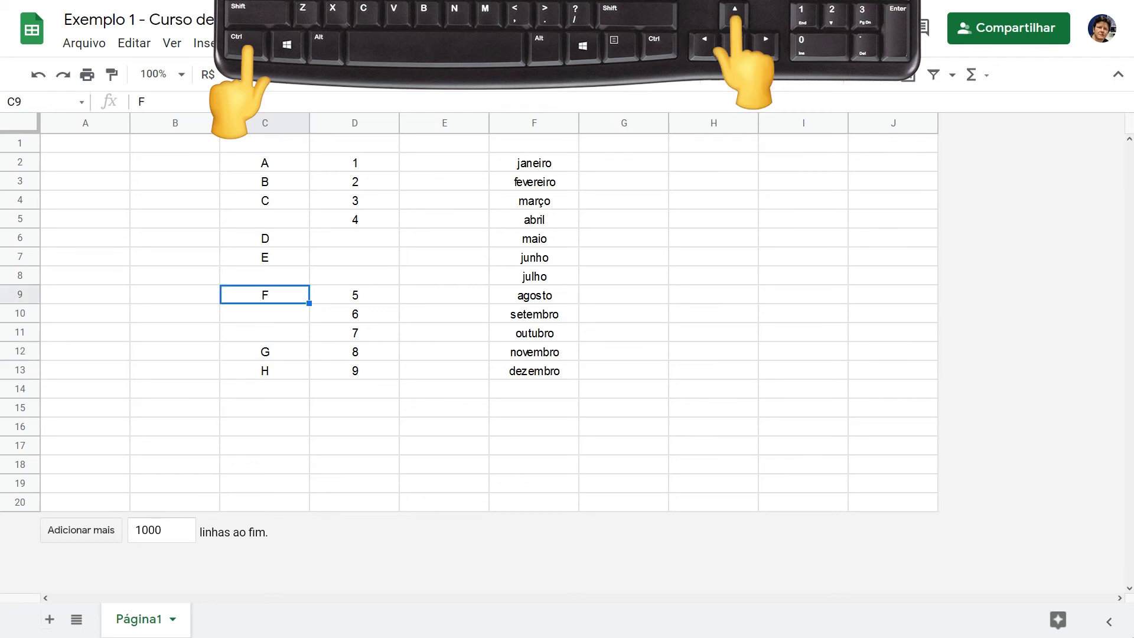
key(ctrl+Up)
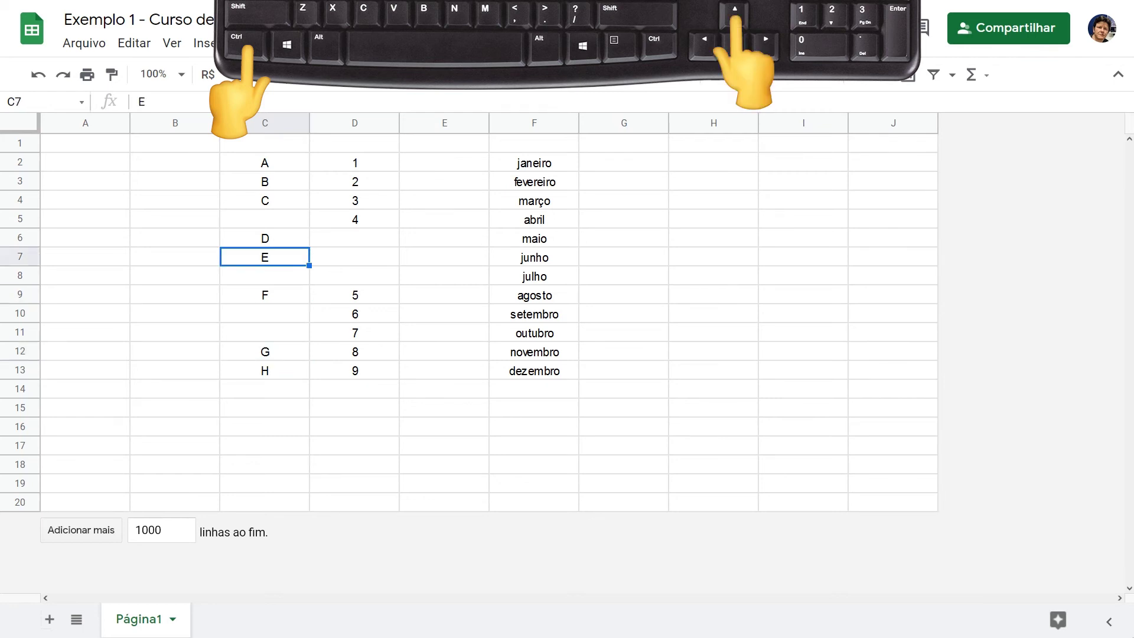
key(ctrl+Up)
key(ctrl+Up)
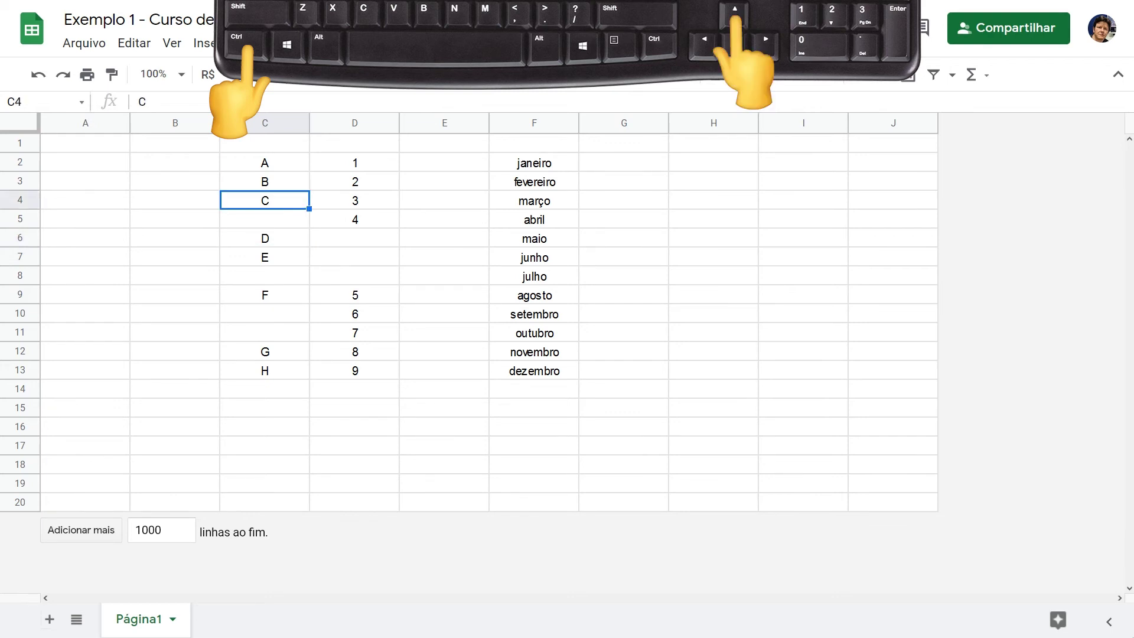
key(ctrl+Up)
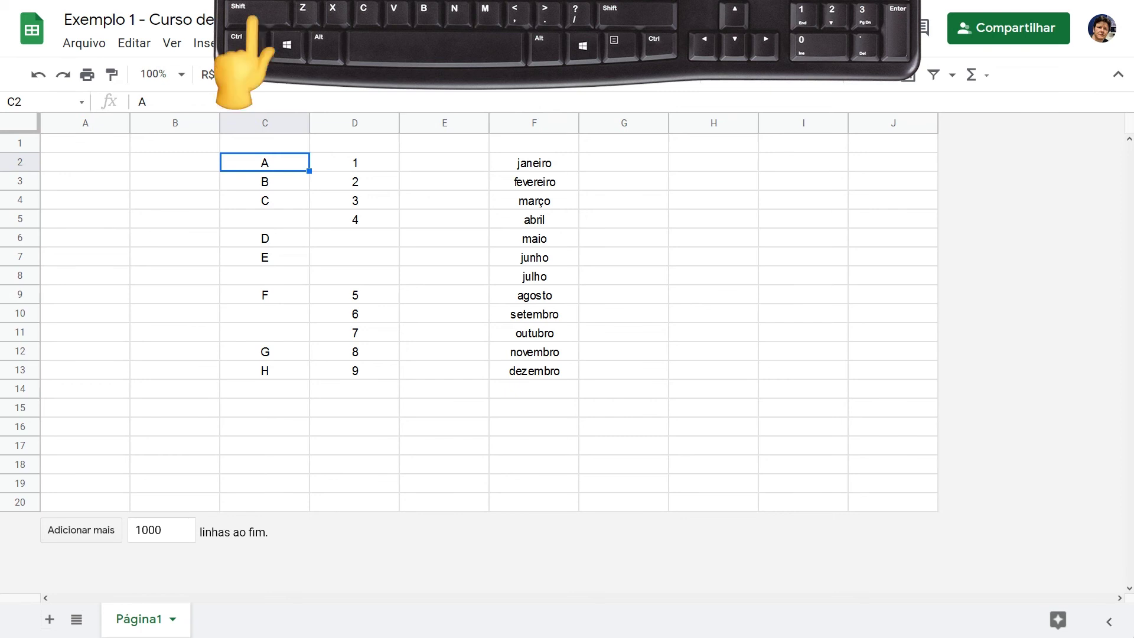
Step: Extend the selection from C2 across to janeiro in F2 and down to F4, giving C2:F4
key(shift+Right)
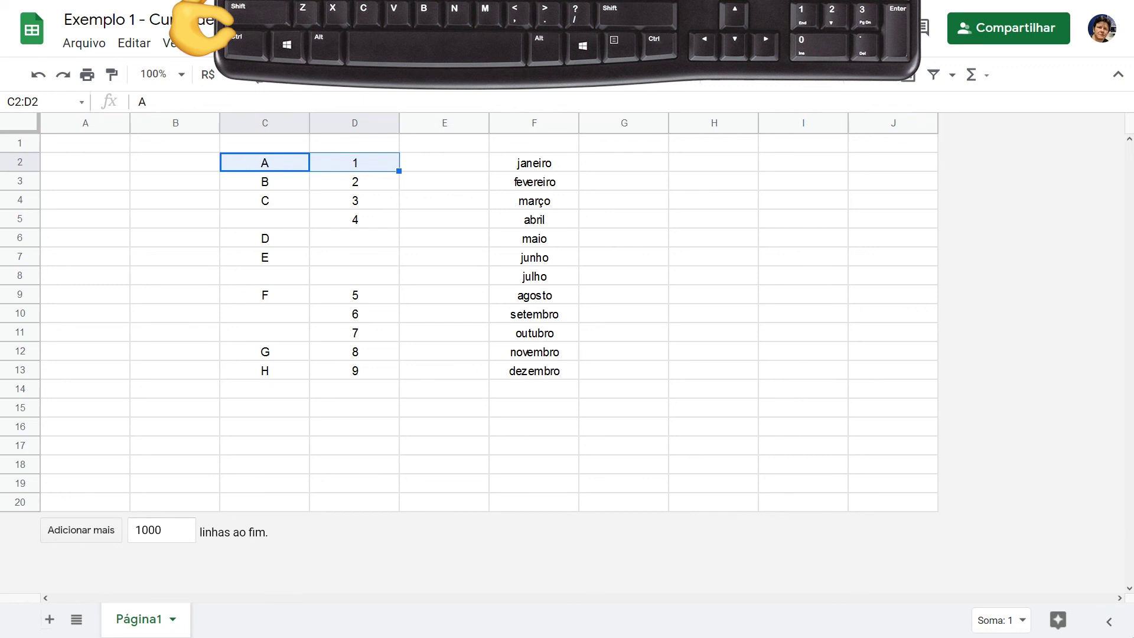
key(ctrl+shift+Right)
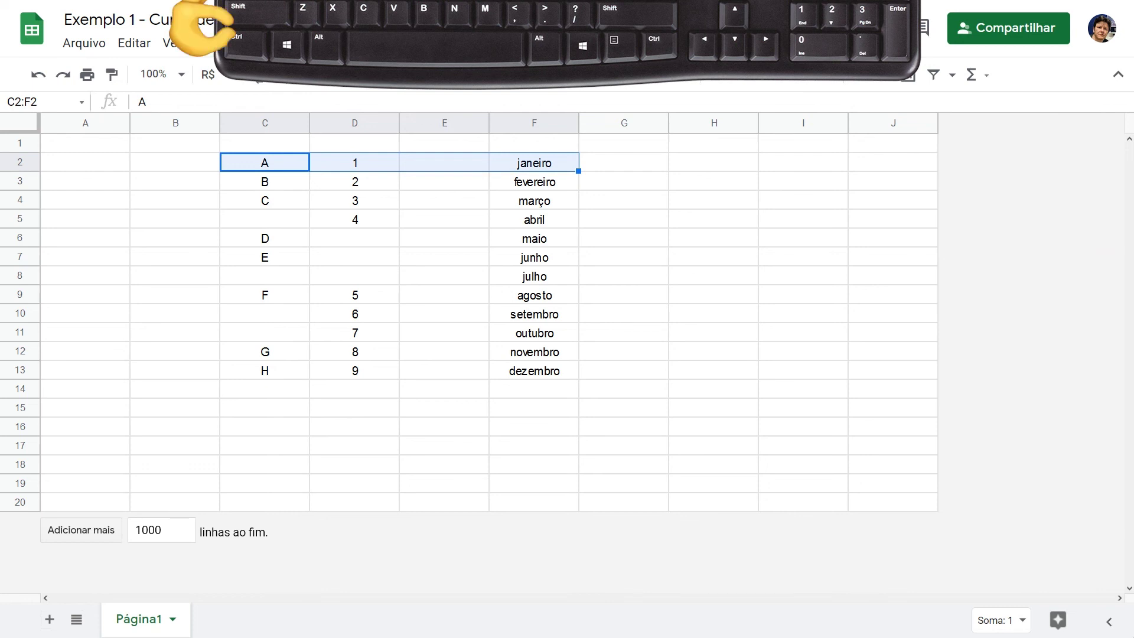
key(ctrl+shift+Down)
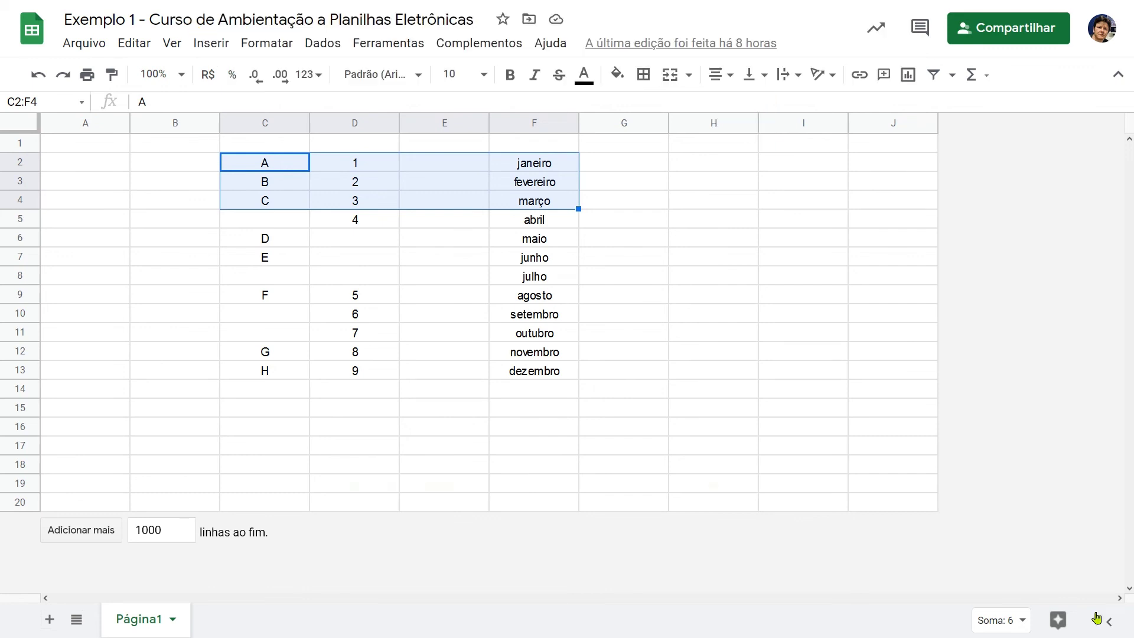
Step: Open Atalhos do teclado from Ajuda and view its Seleção and then Navegação shortcuts
click(558, 48)
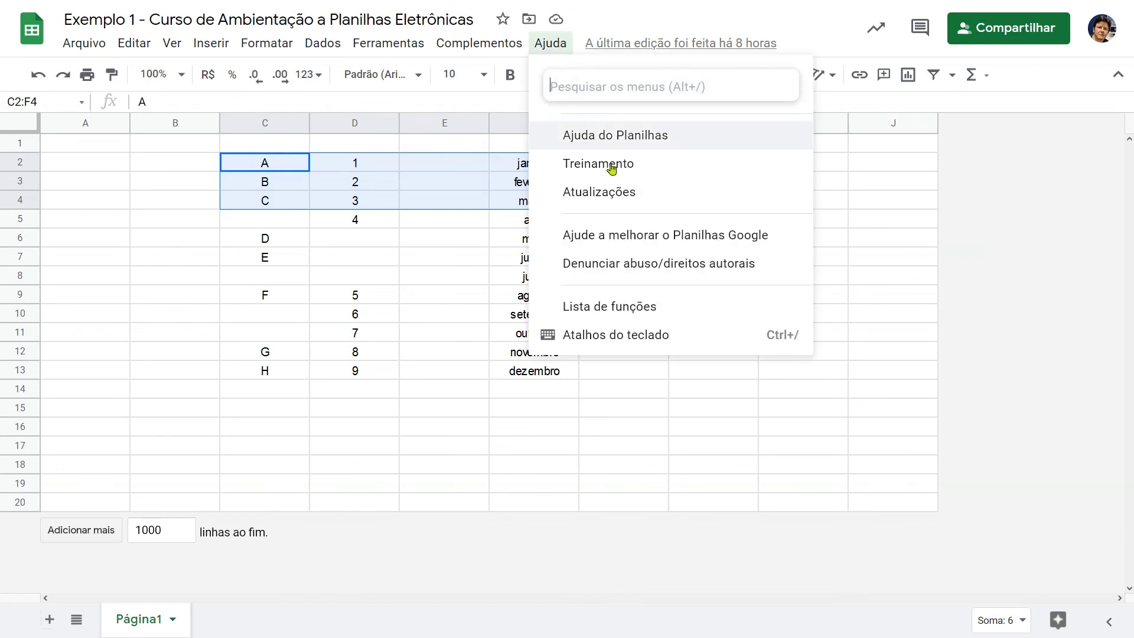
click(708, 335)
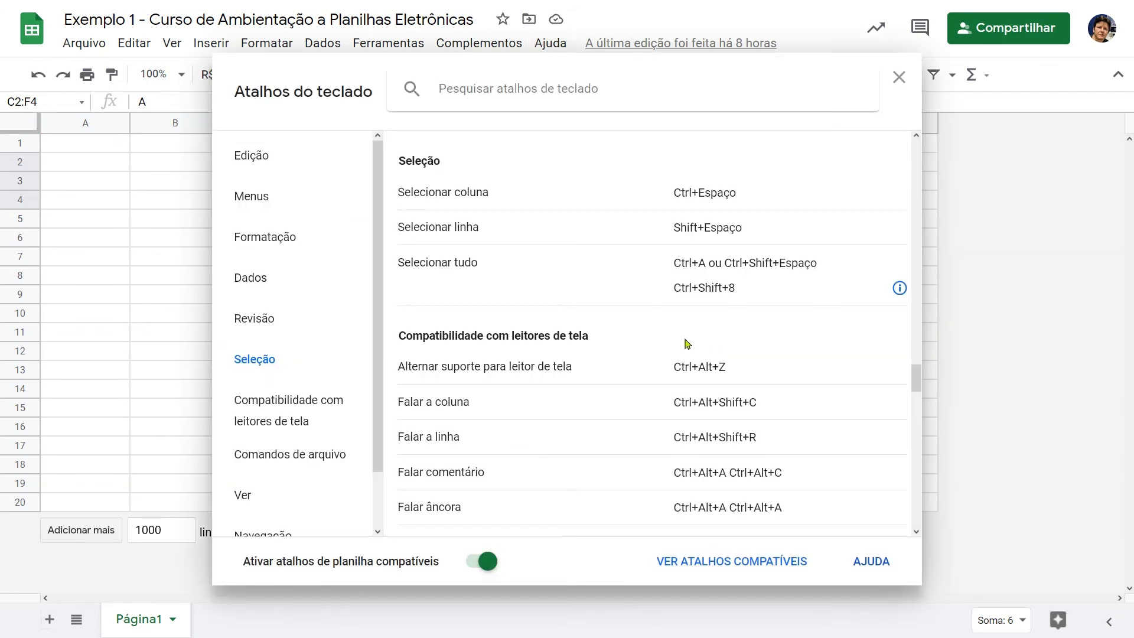
click(307, 361)
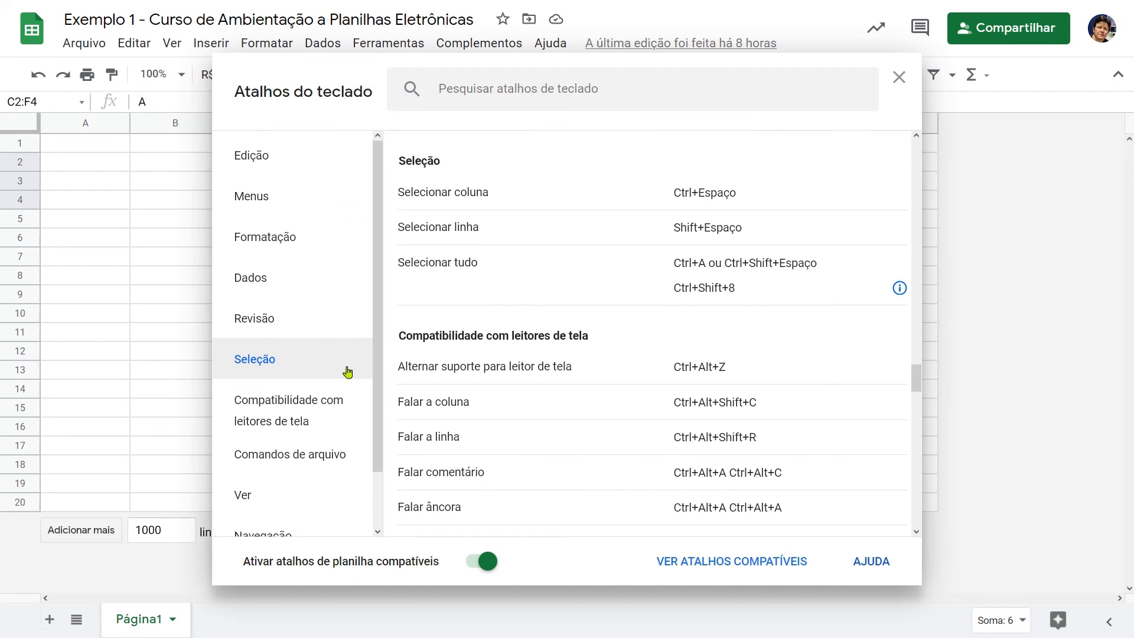
scroll(319, 414, down, 1)
click(306, 472)
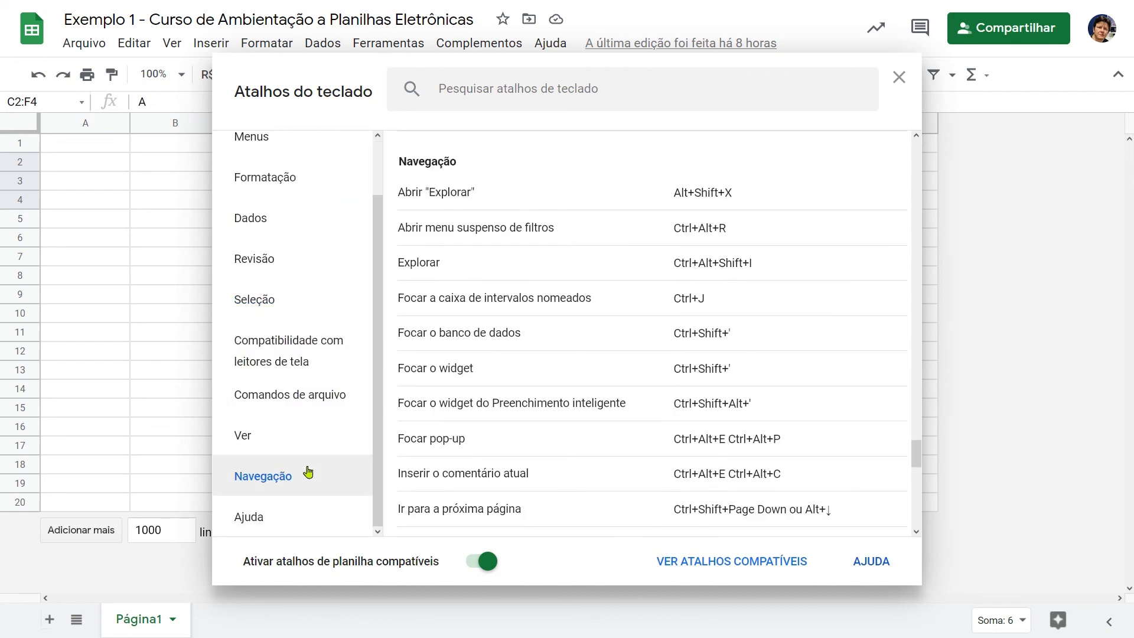